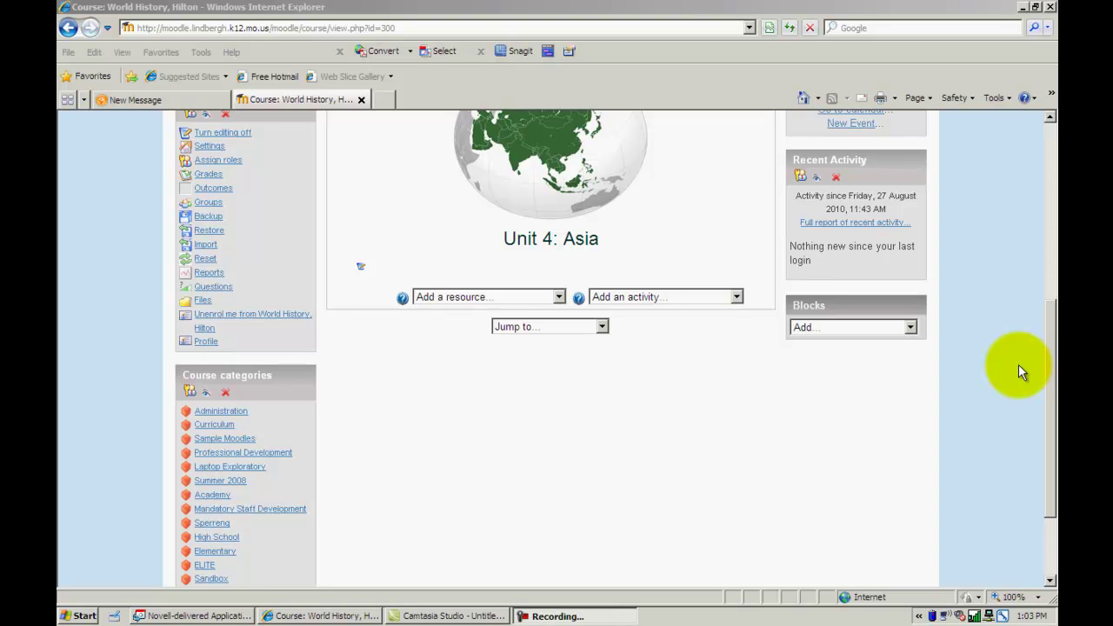
Step: Add a Blog Menu block to the World History course page and scroll down to it
drag(1049, 352, 1055, 253)
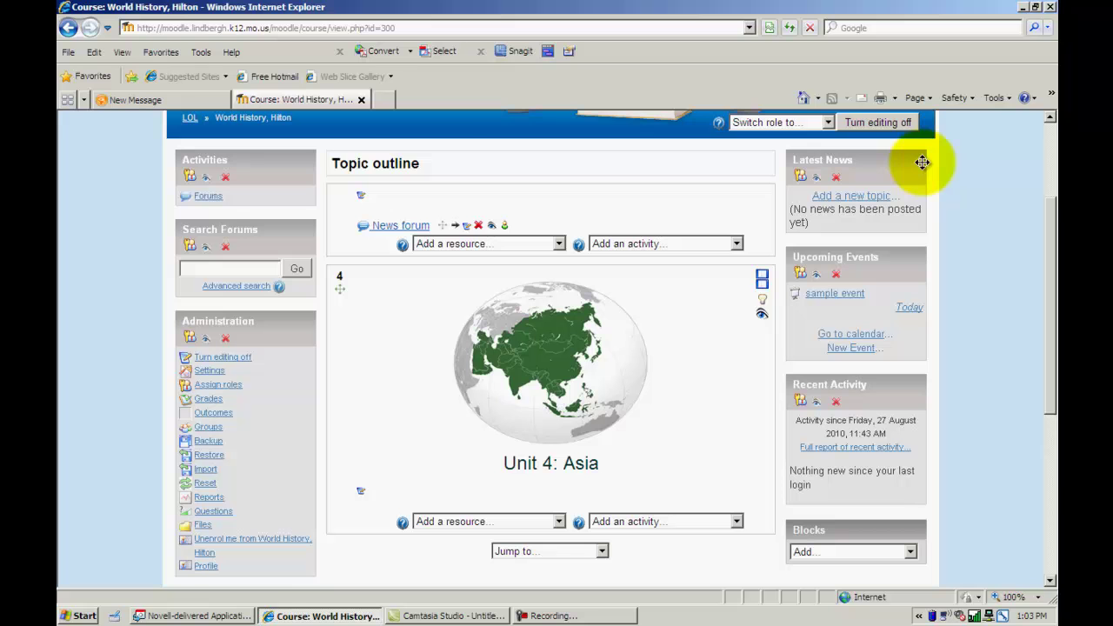
scroll(1048, 218, down, 3)
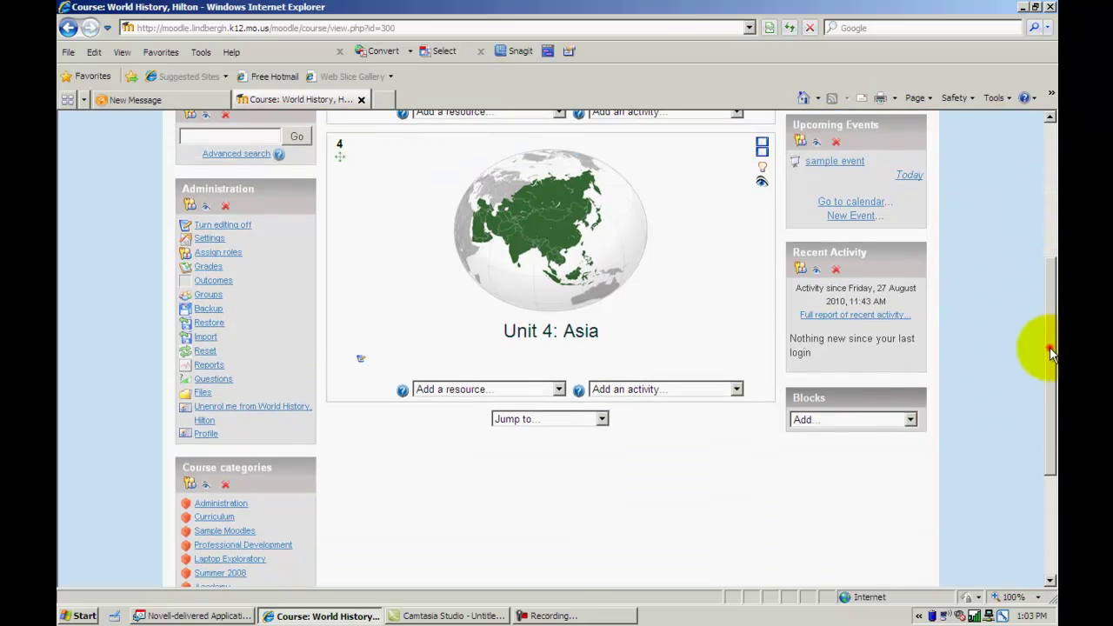
drag(1049, 347, 1046, 290)
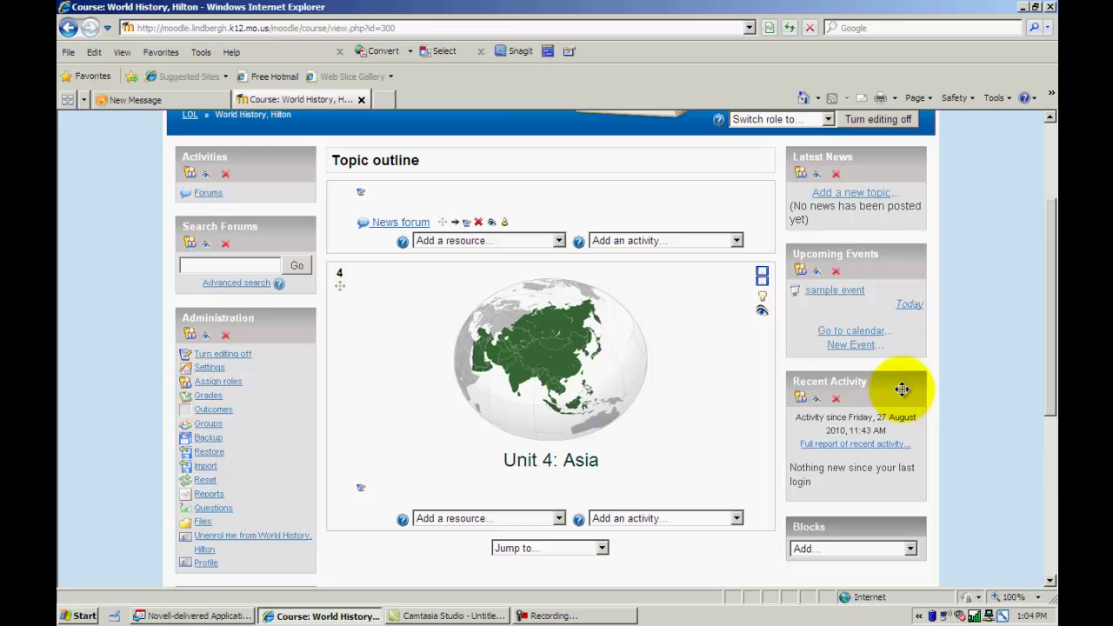
drag(1049, 398, 1043, 454)
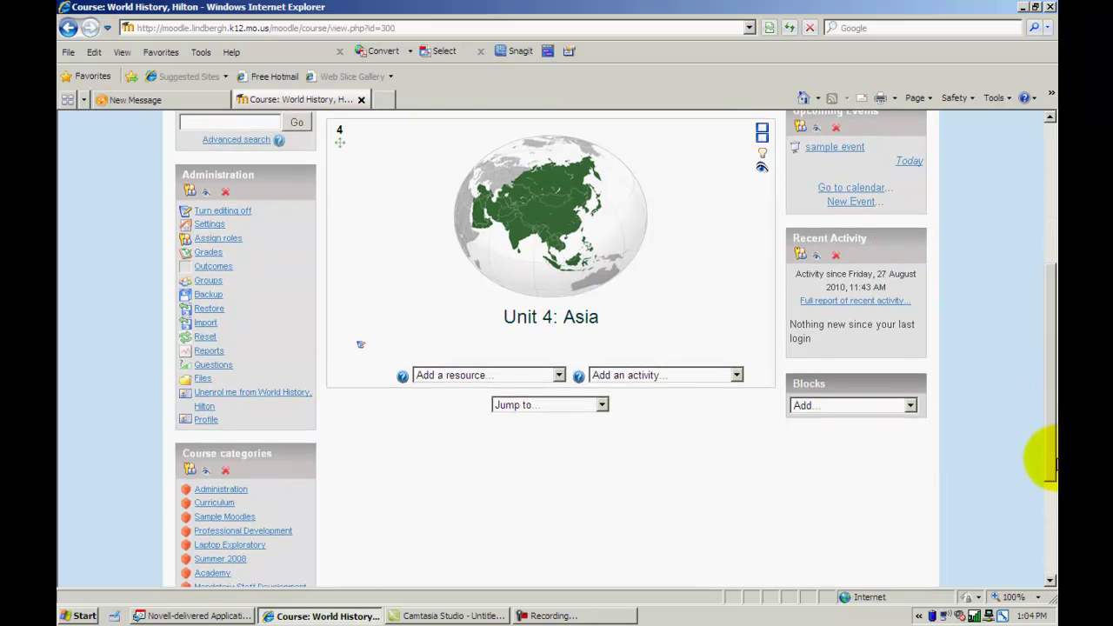
click(909, 405)
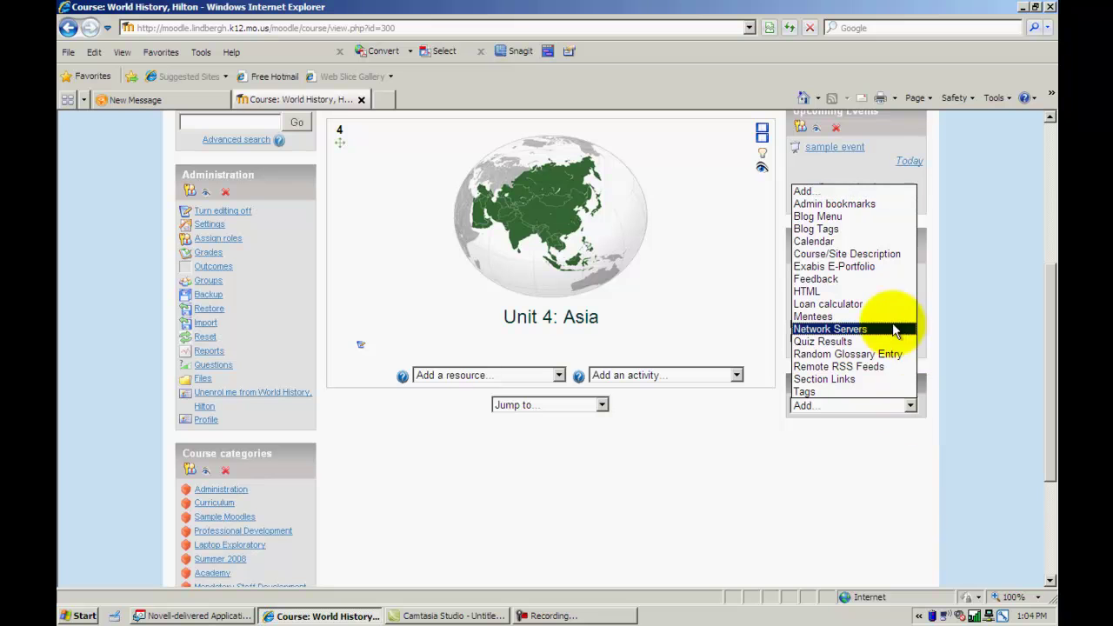
click(855, 217)
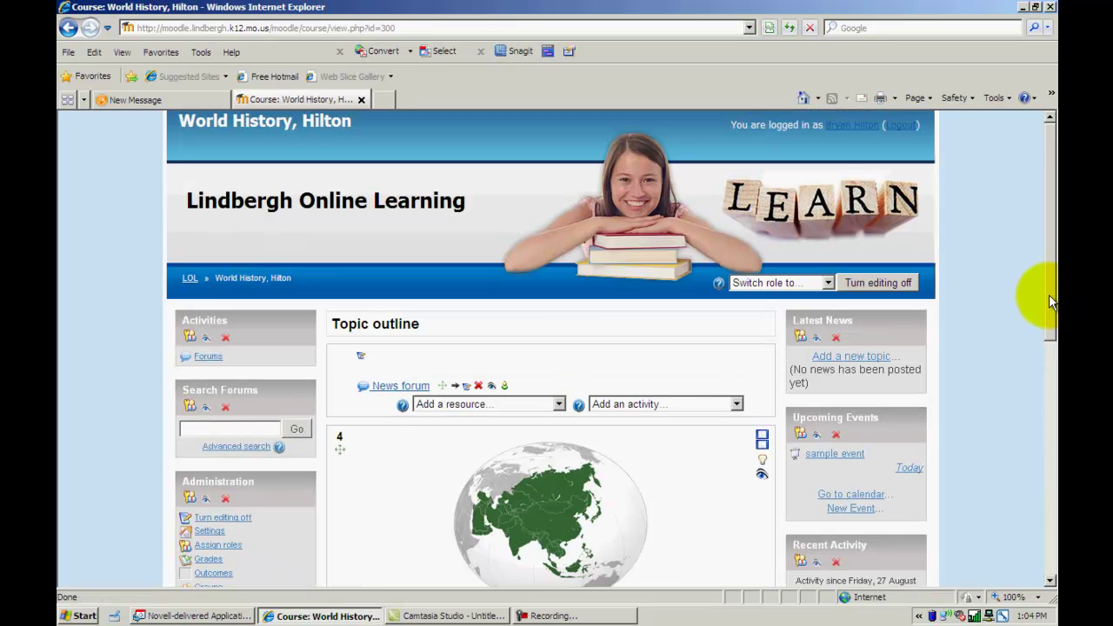
drag(1048, 294, 1050, 462)
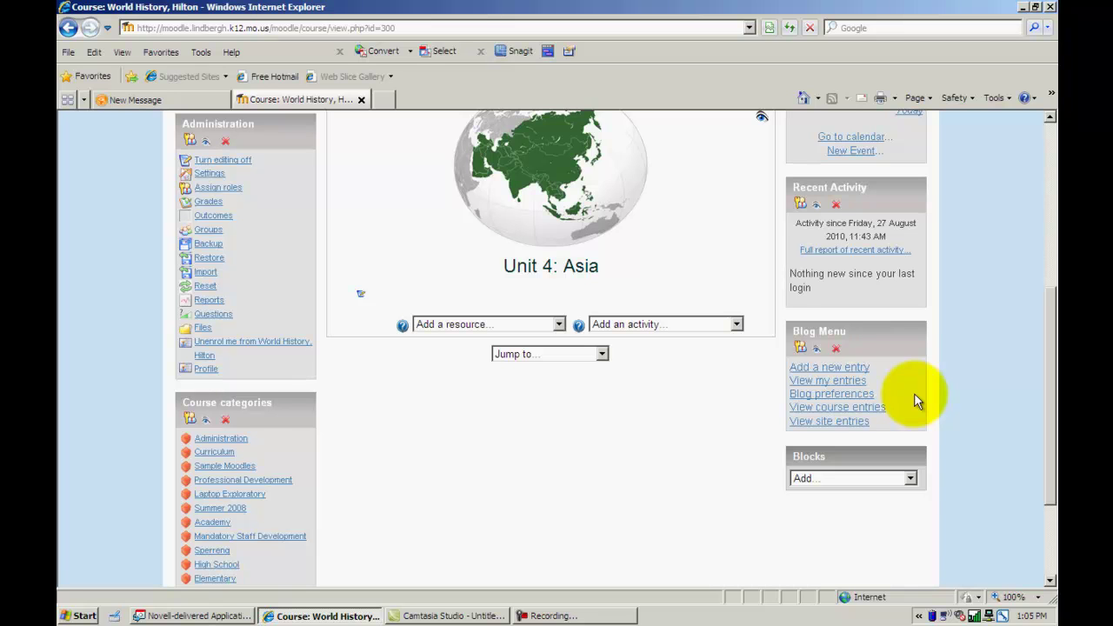
Step: Add the Exabis E-Portfolio block from the block list and scroll to the page bottom
click(910, 479)
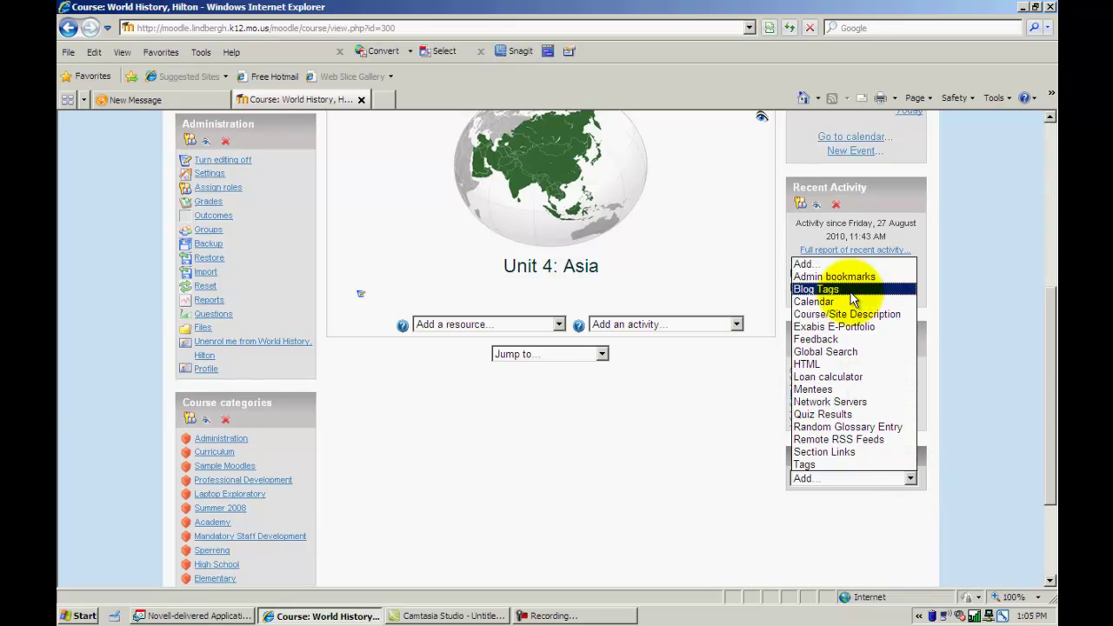
click(1000, 310)
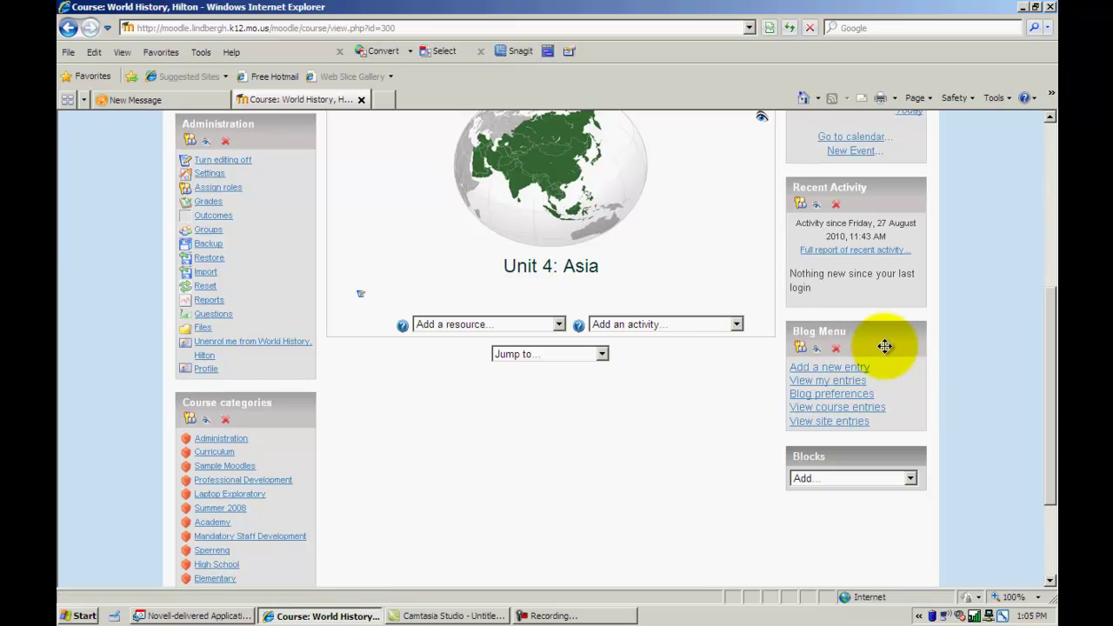
click(909, 478)
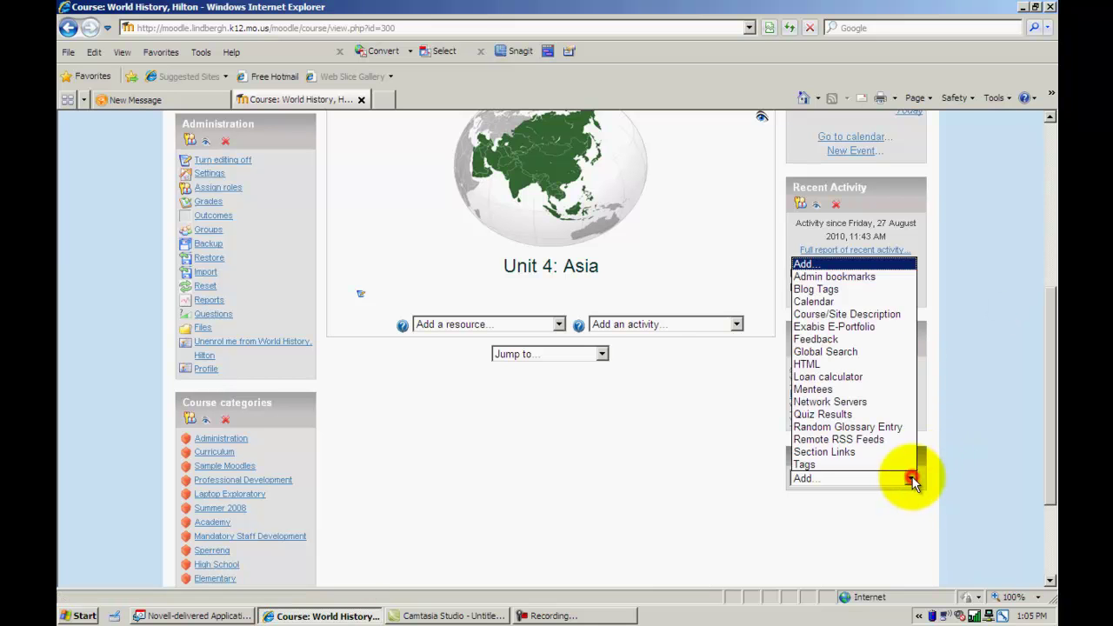
click(879, 327)
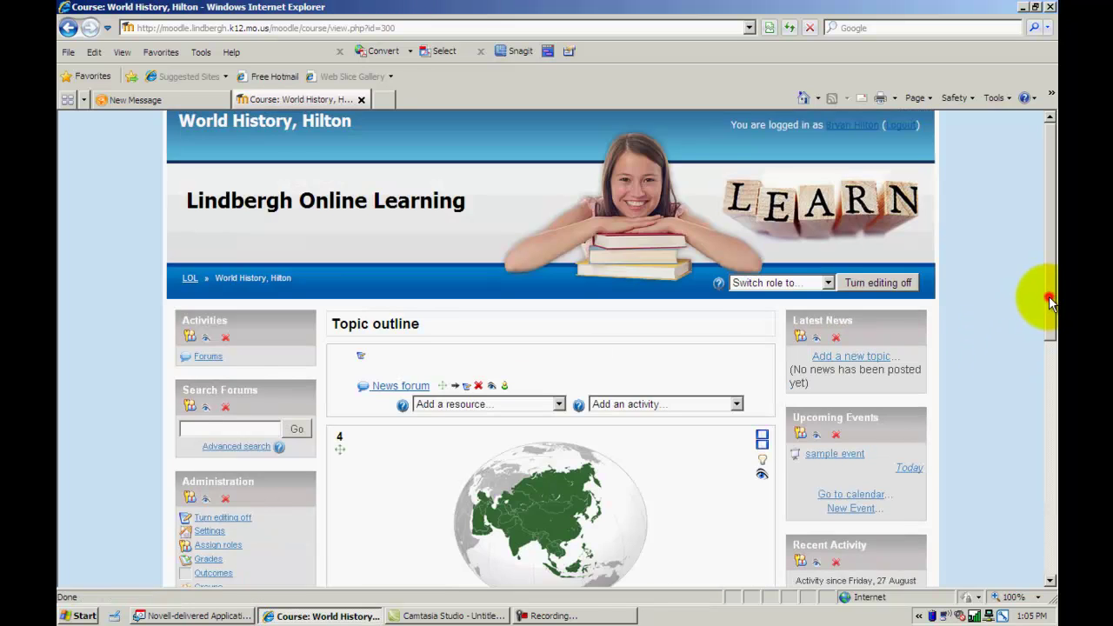
drag(1049, 300, 1055, 522)
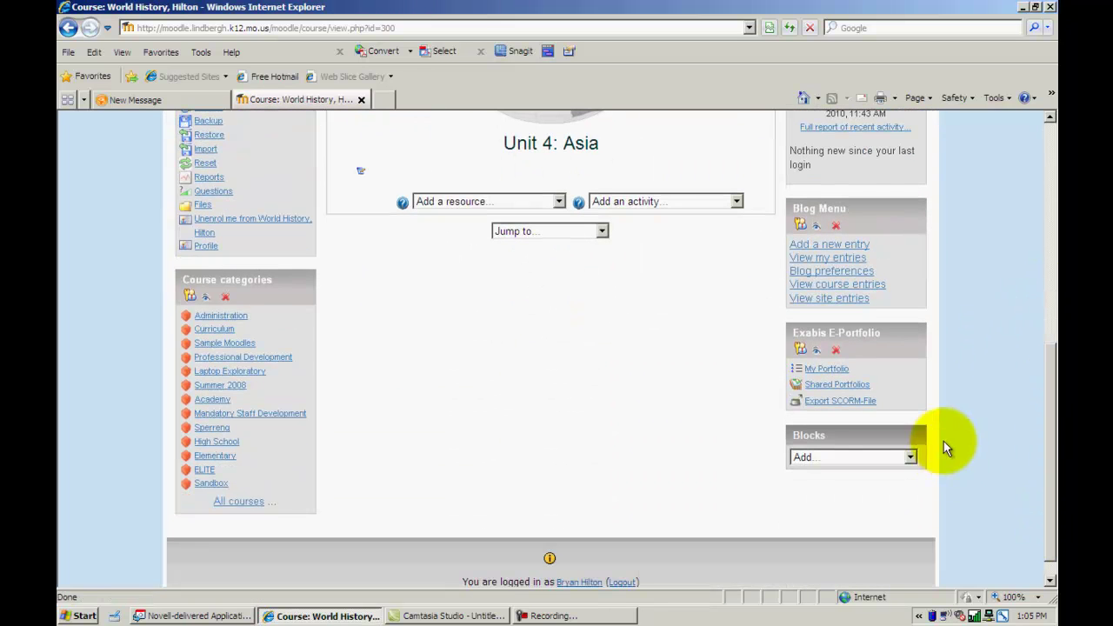
Step: Browse My Portfolio pages, including Categories with 'sample', then return to World History
click(840, 369)
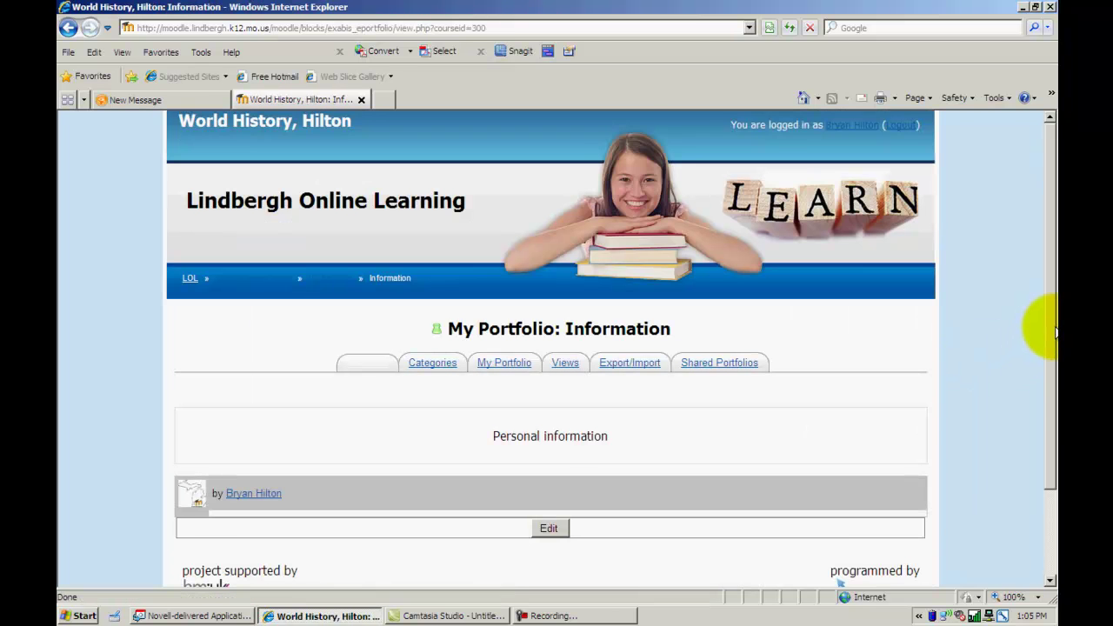
drag(1050, 326, 1054, 405)
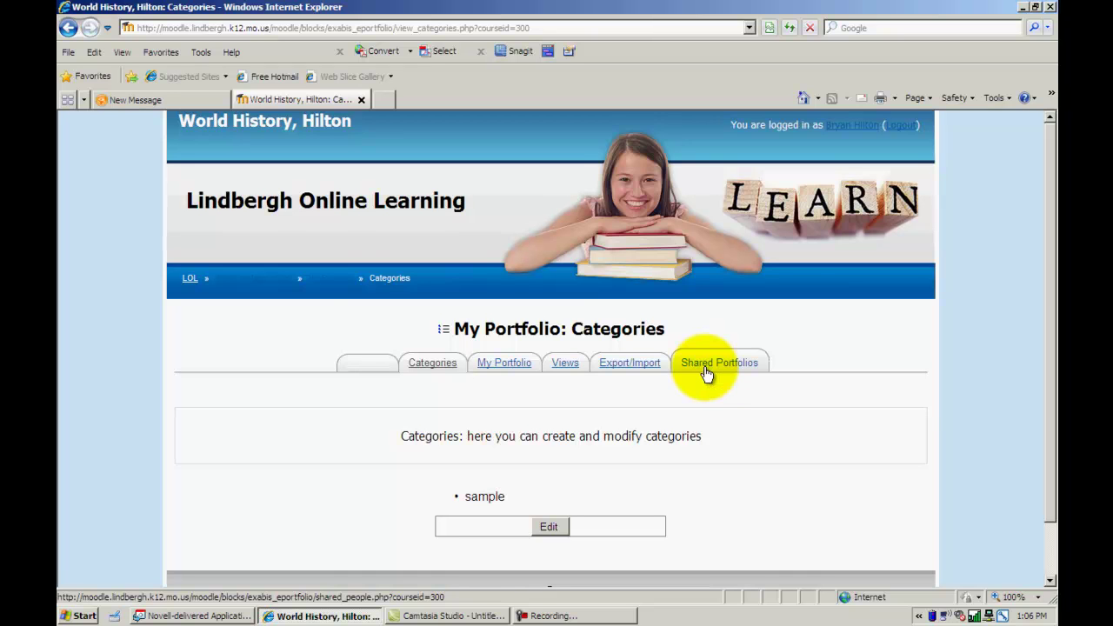
click(254, 277)
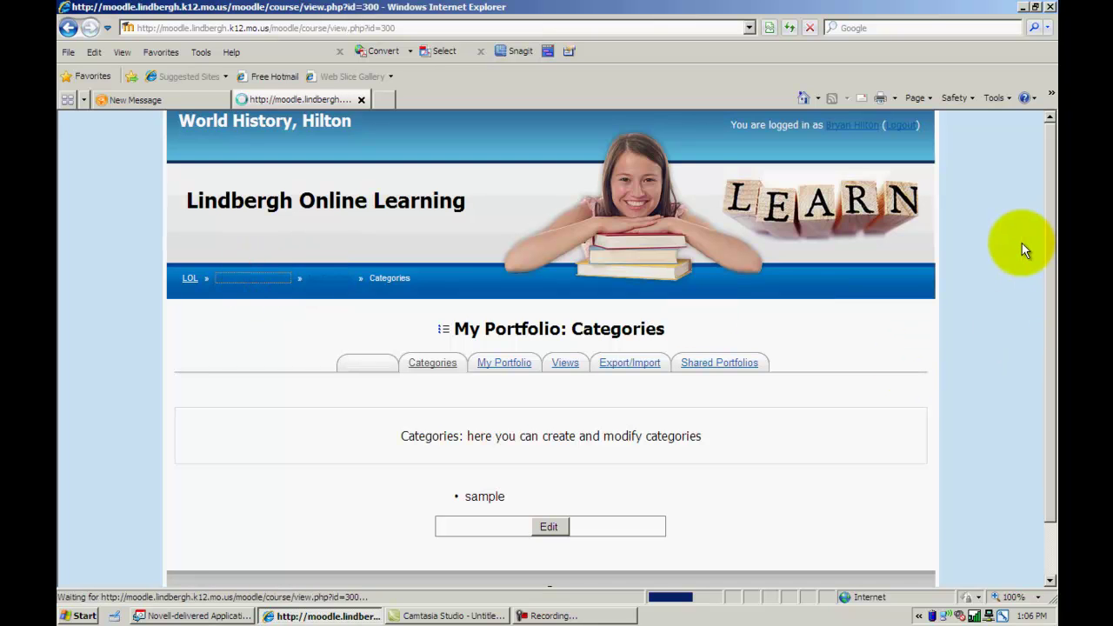
Step: Add a Calendar block to the World History course page
mouse_move(1046, 233)
mouse_down()
mouse_move(1046, 409)
mouse_move(983, 472)
mouse_up()
click(909, 430)
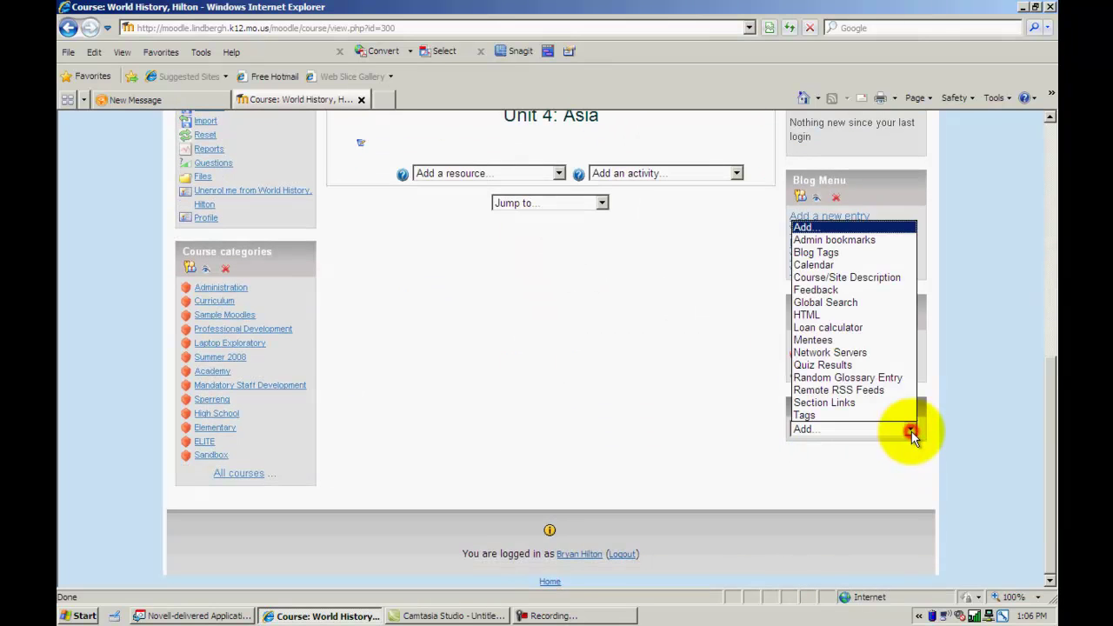
click(843, 266)
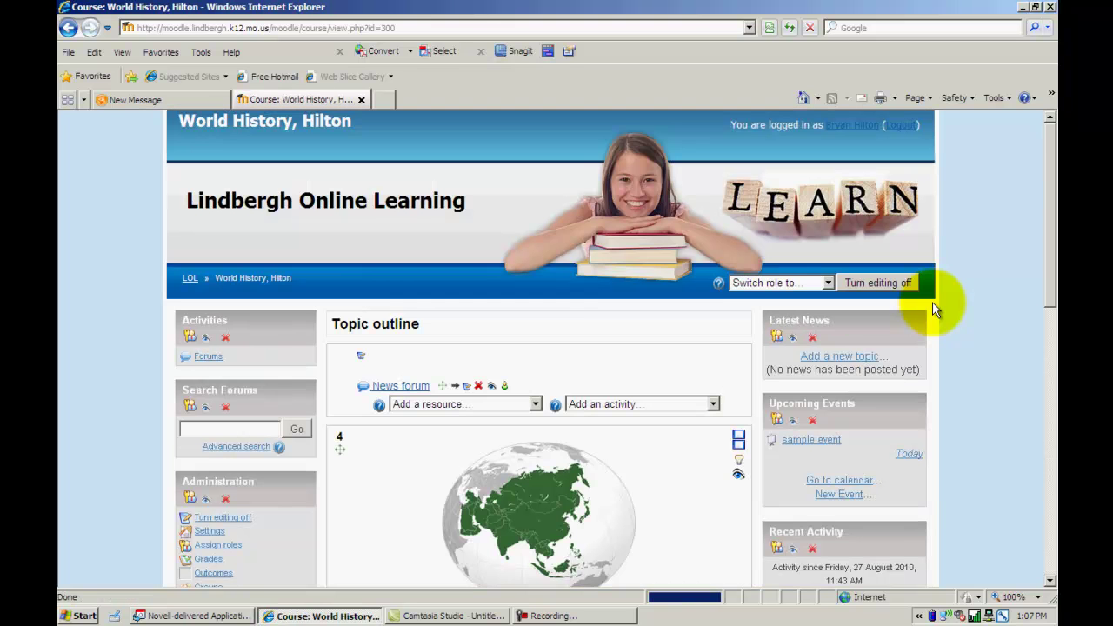
Step: Remove the Exabis E-Portfolio block from the course page
drag(1052, 224, 1043, 455)
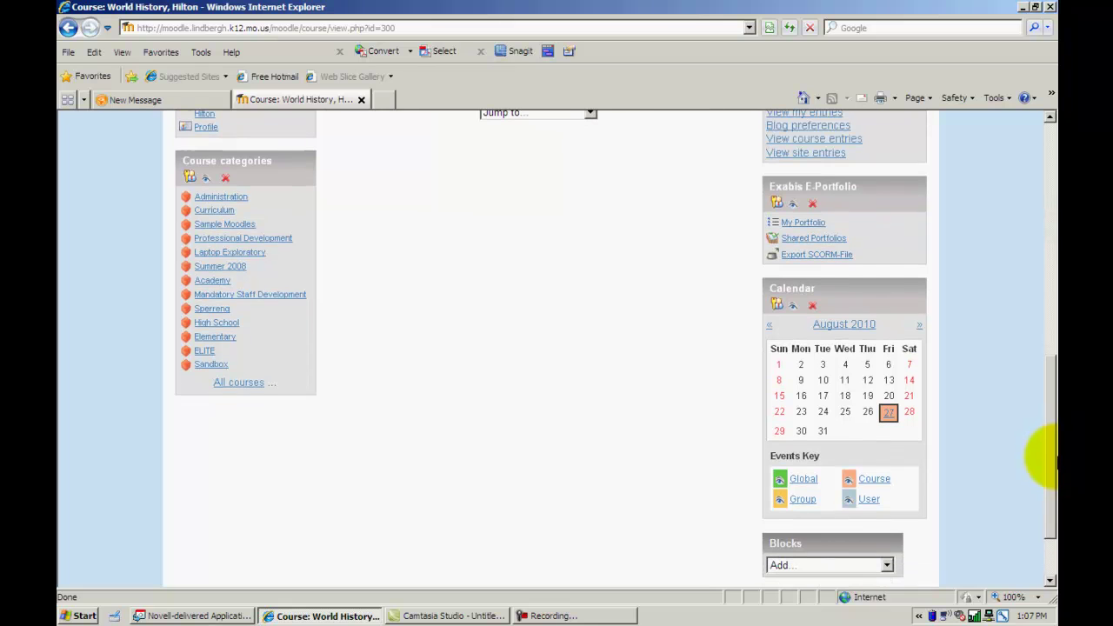
click(813, 204)
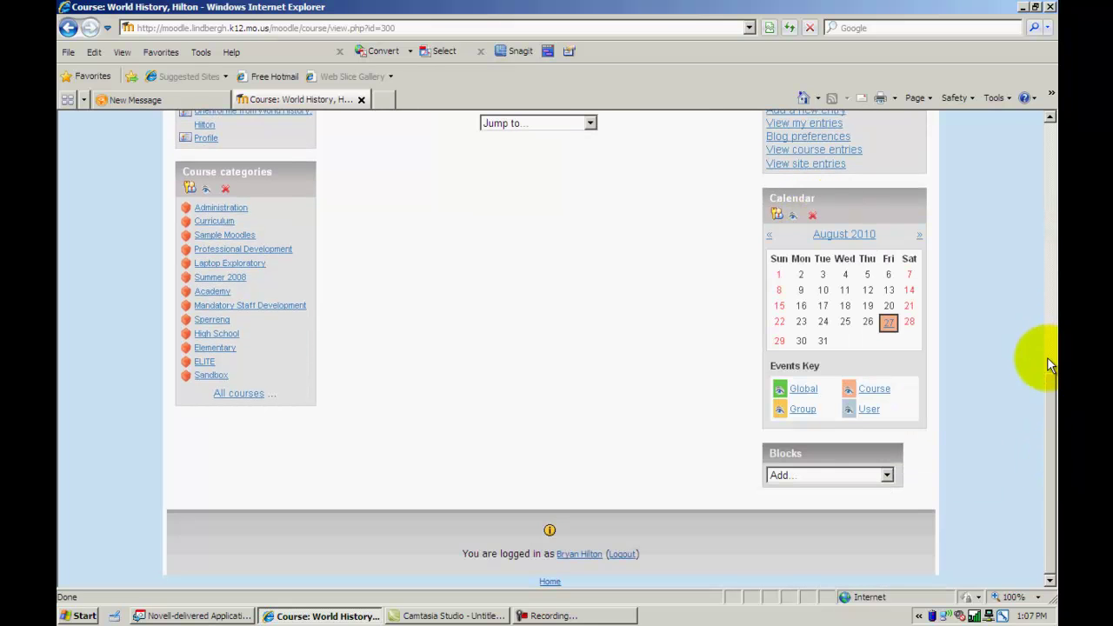
drag(1049, 382, 985, 304)
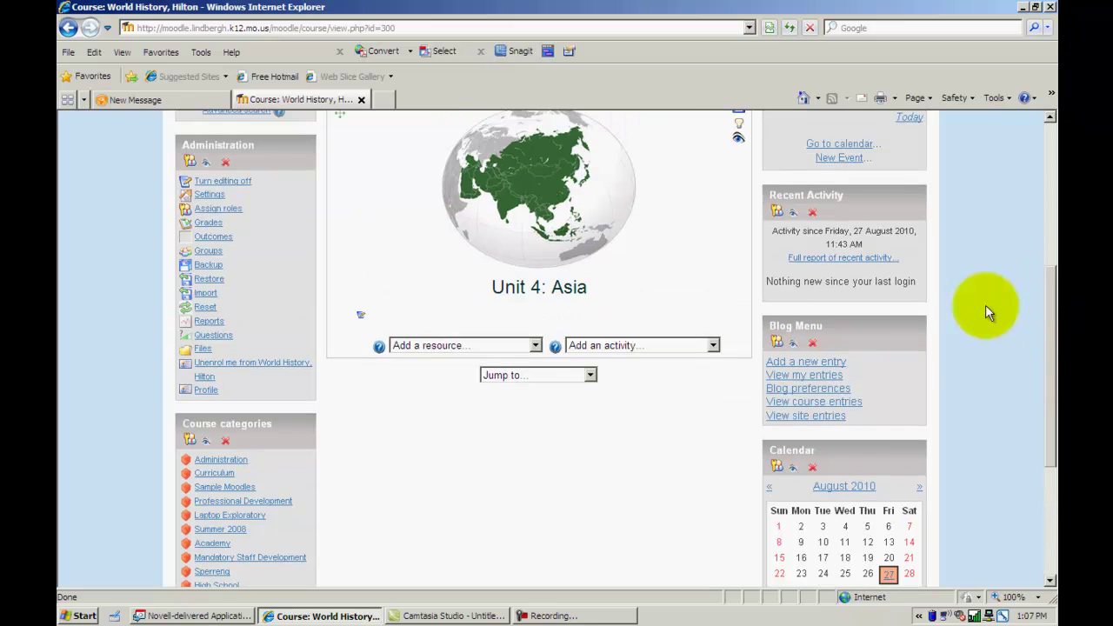
Step: Delete the Blog Menu block and open the August 2010 month calendar view
click(813, 343)
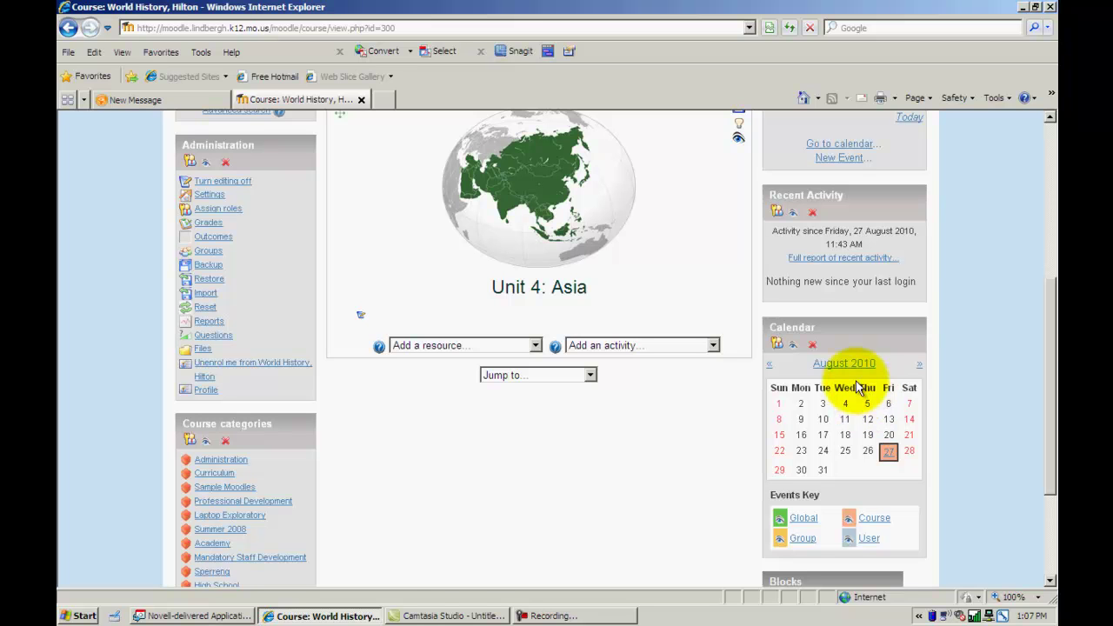
click(852, 364)
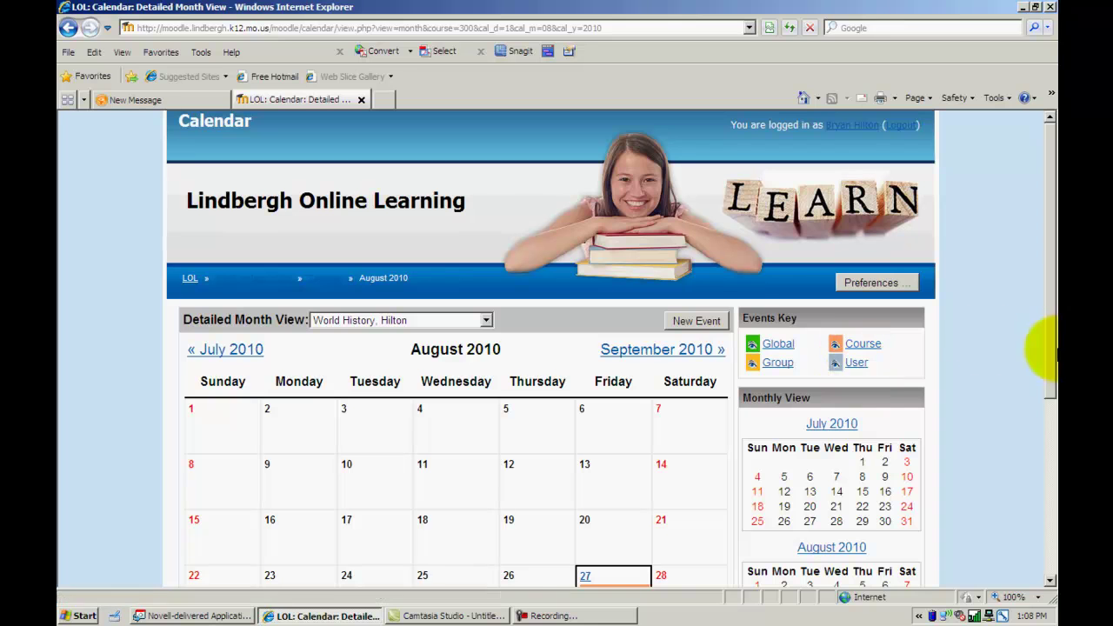
Step: Start a new calendar event, briefly picking group 2nd hr, and submit Course event as its type
click(691, 318)
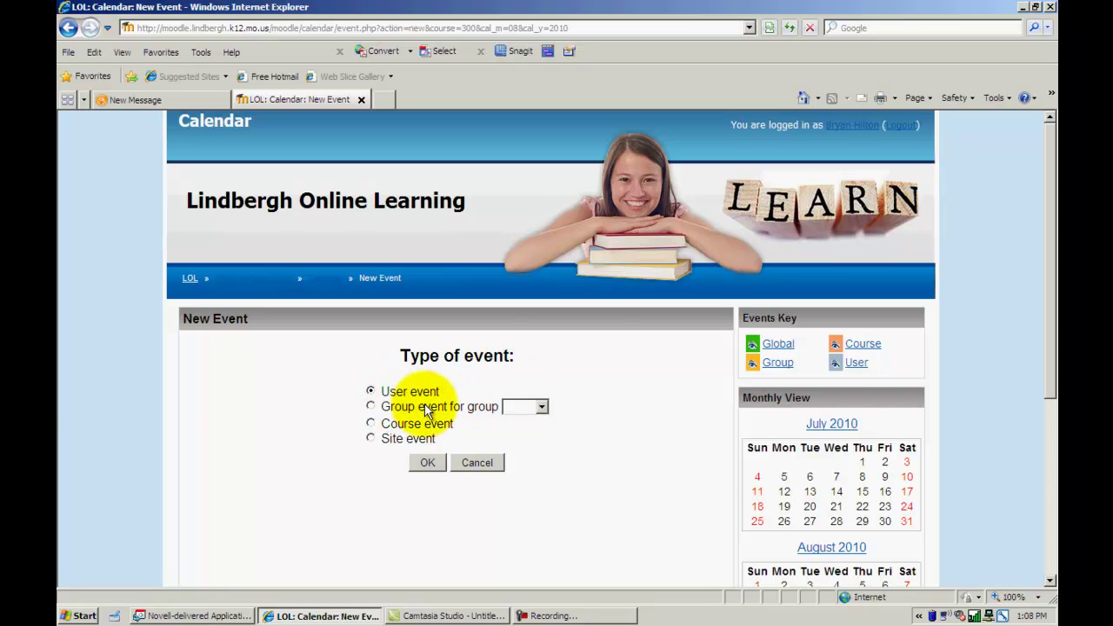
click(540, 406)
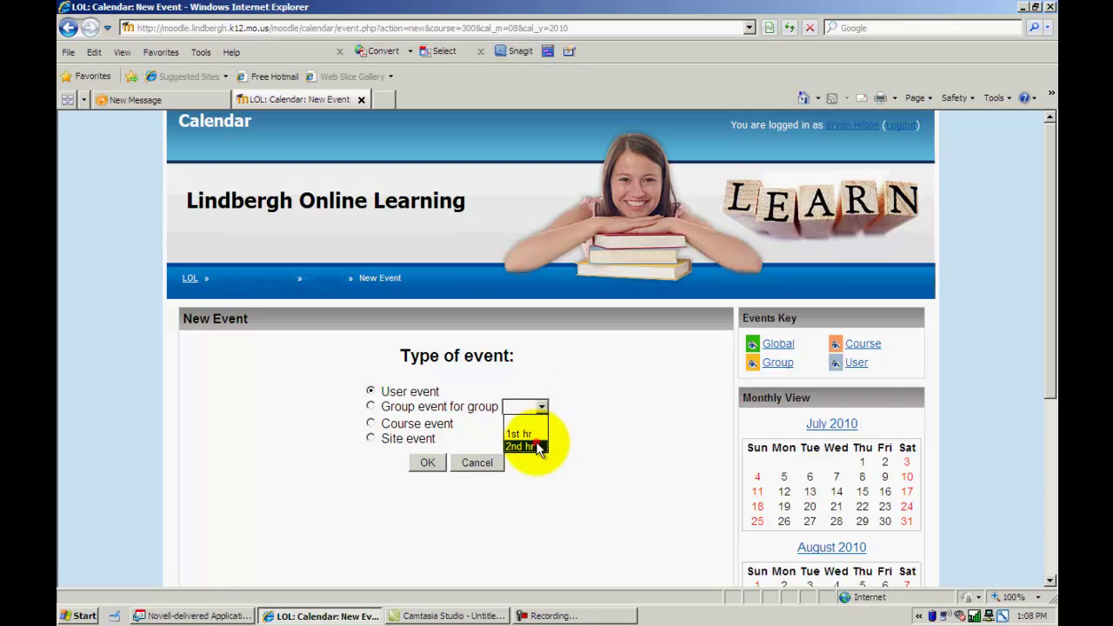
click(538, 446)
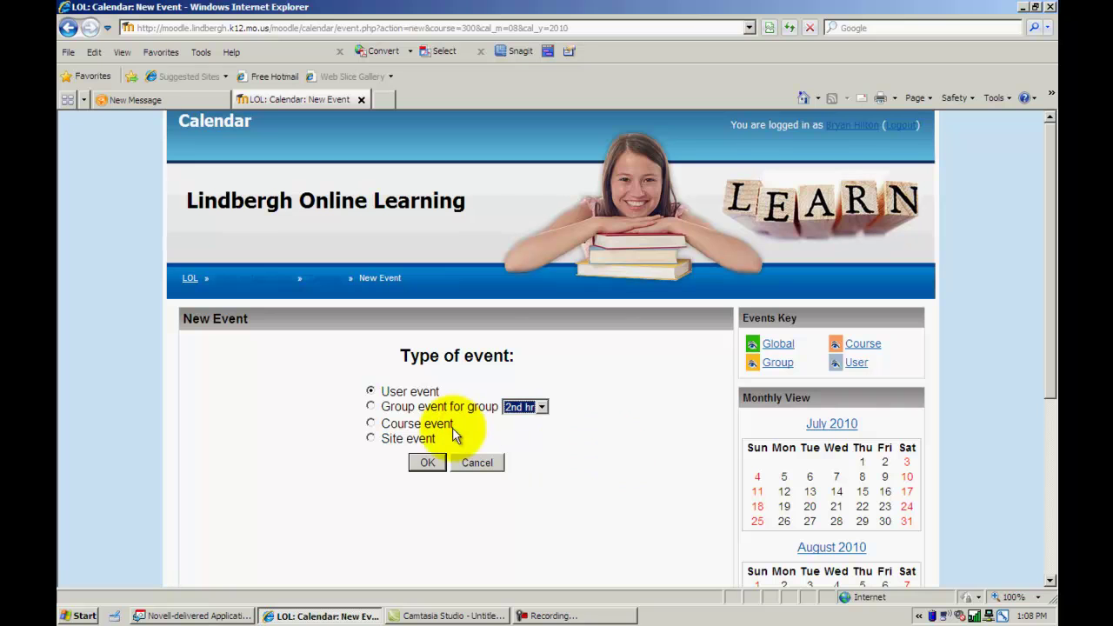
click(371, 422)
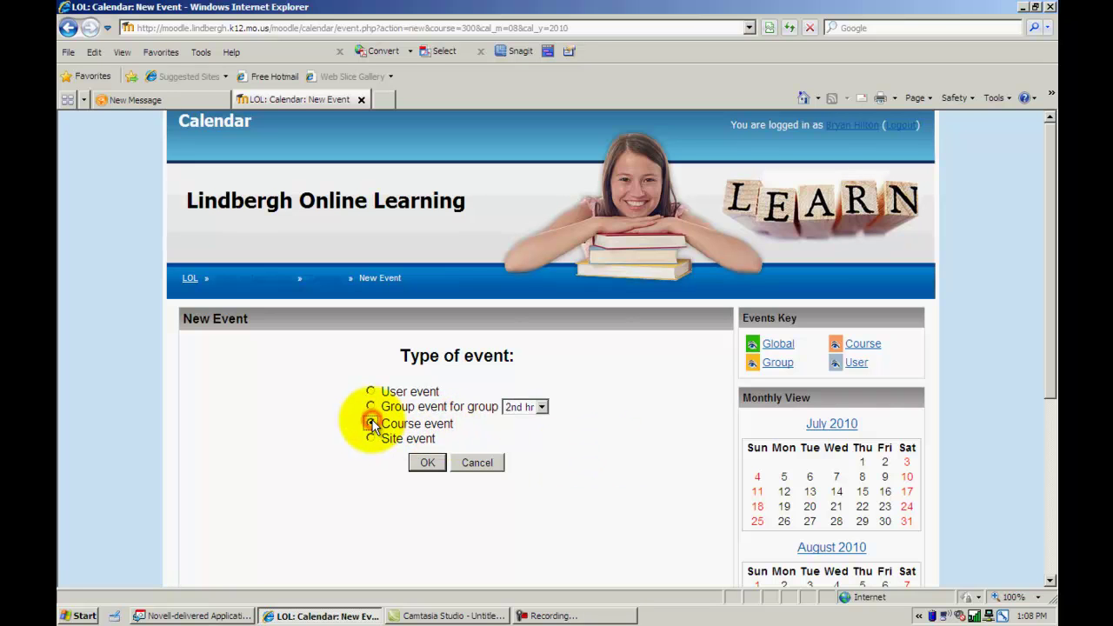
click(424, 461)
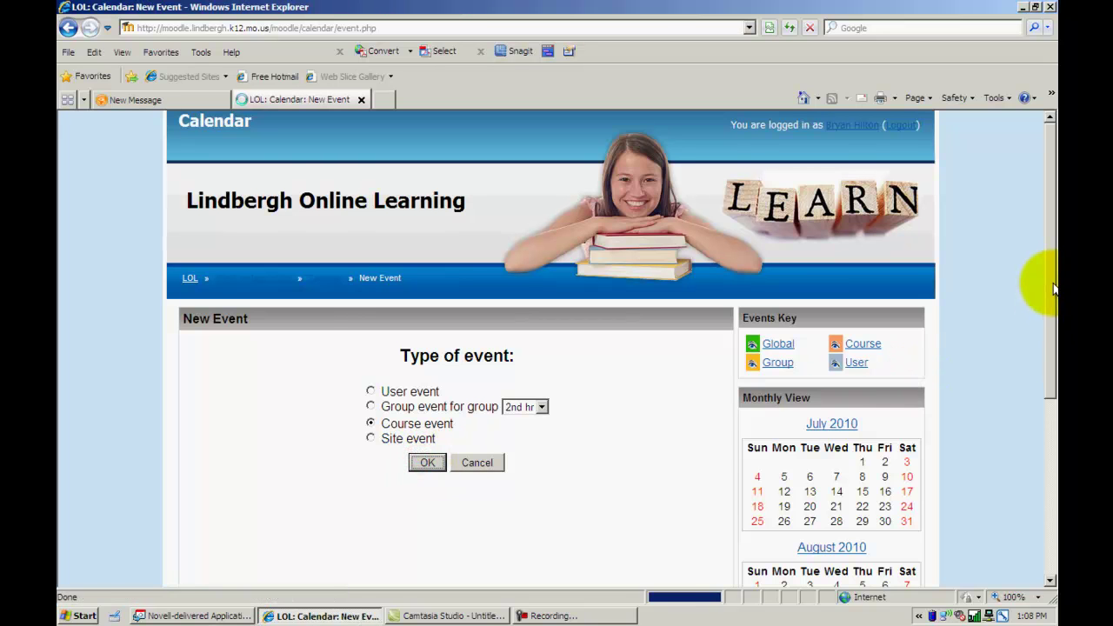
Step: Save a course event named 'sample', described 'sample', dated 31 August 2010
scroll(1050, 315, down, 1)
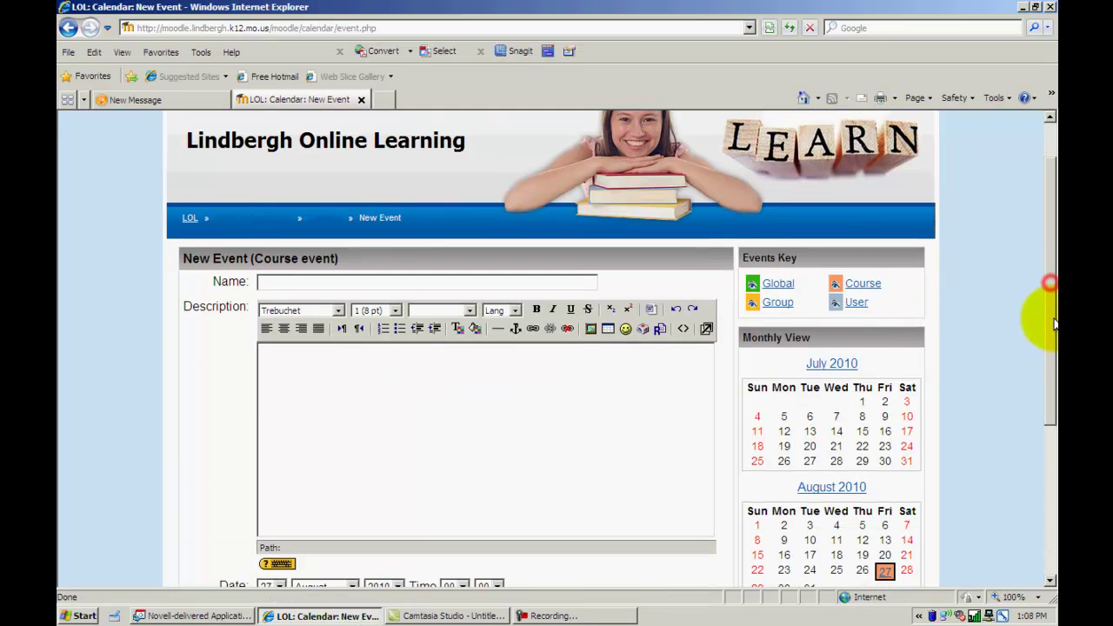
click(566, 279)
text(sample)
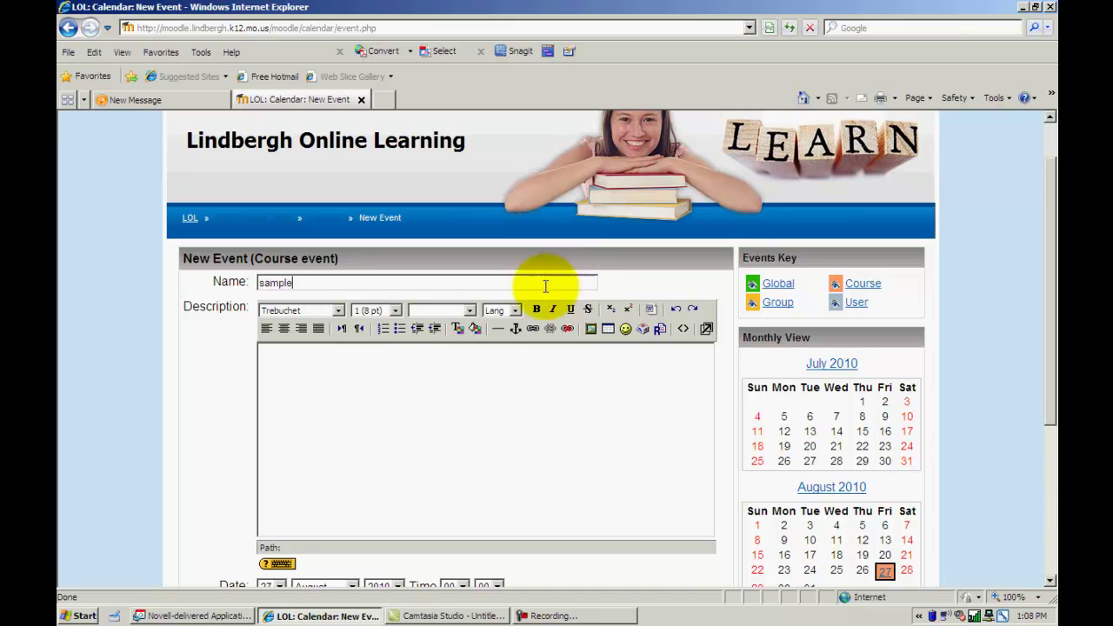
click(397, 374)
text(sample)
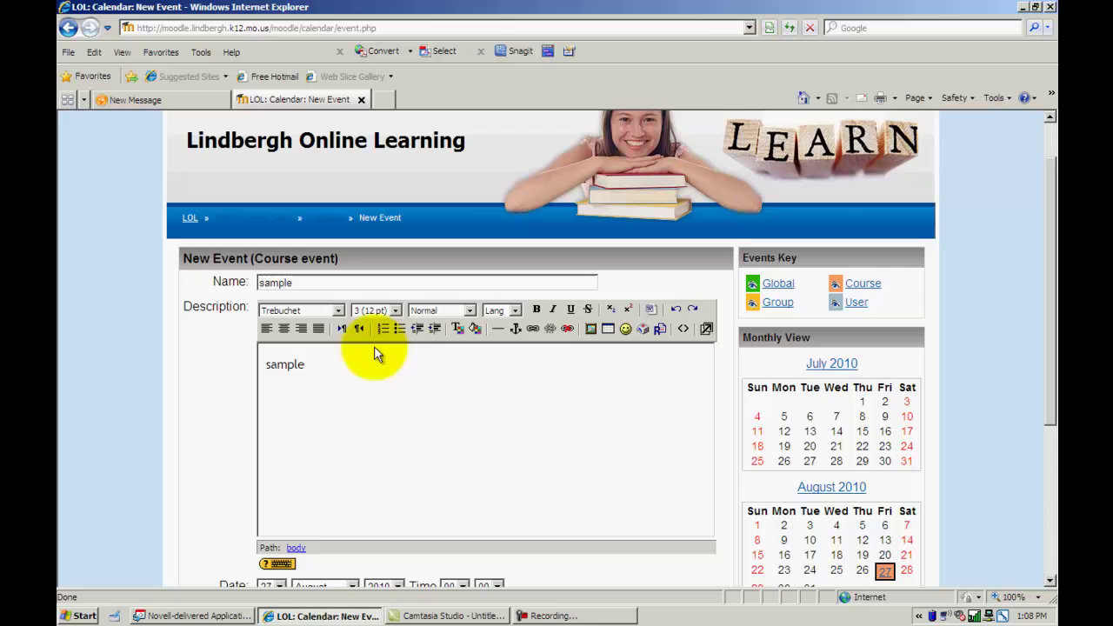
drag(1050, 318, 997, 489)
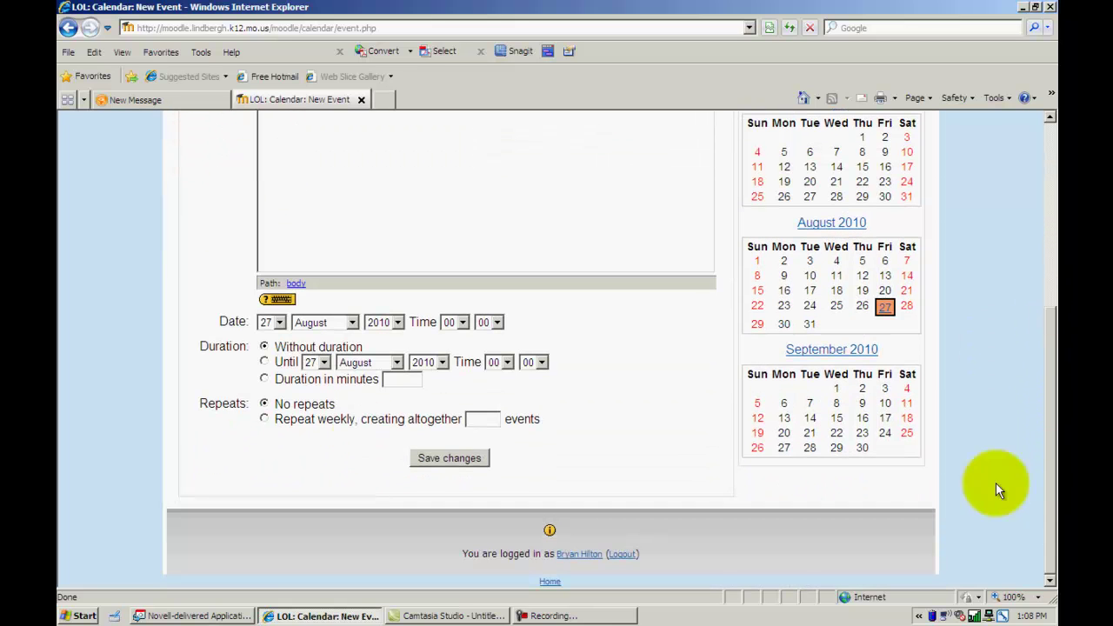
click(280, 323)
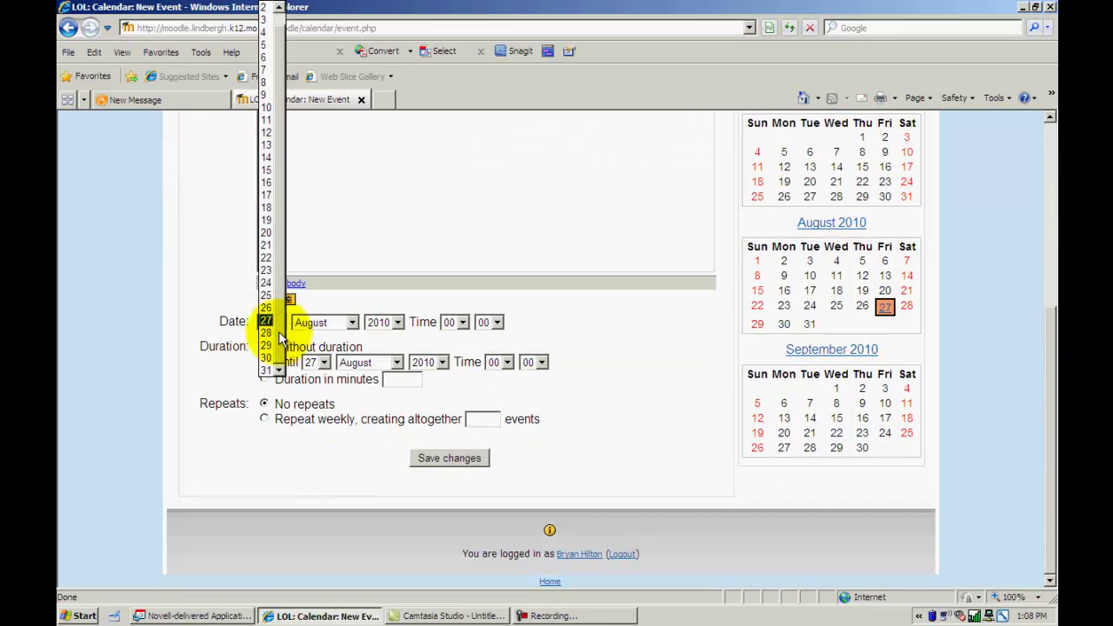
click(269, 370)
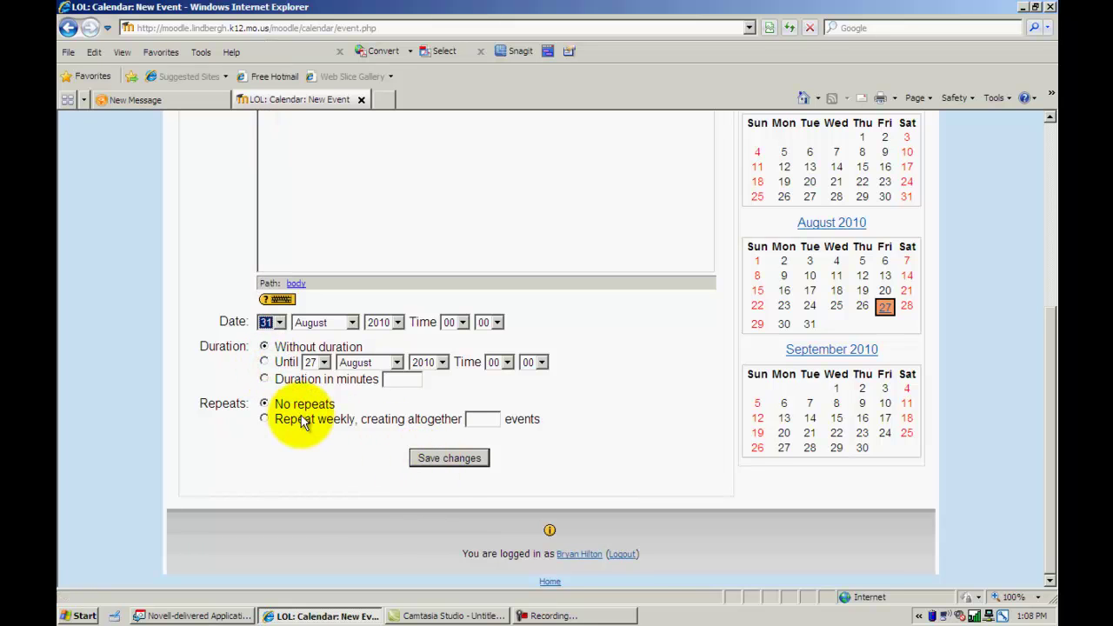
click(446, 461)
click(466, 460)
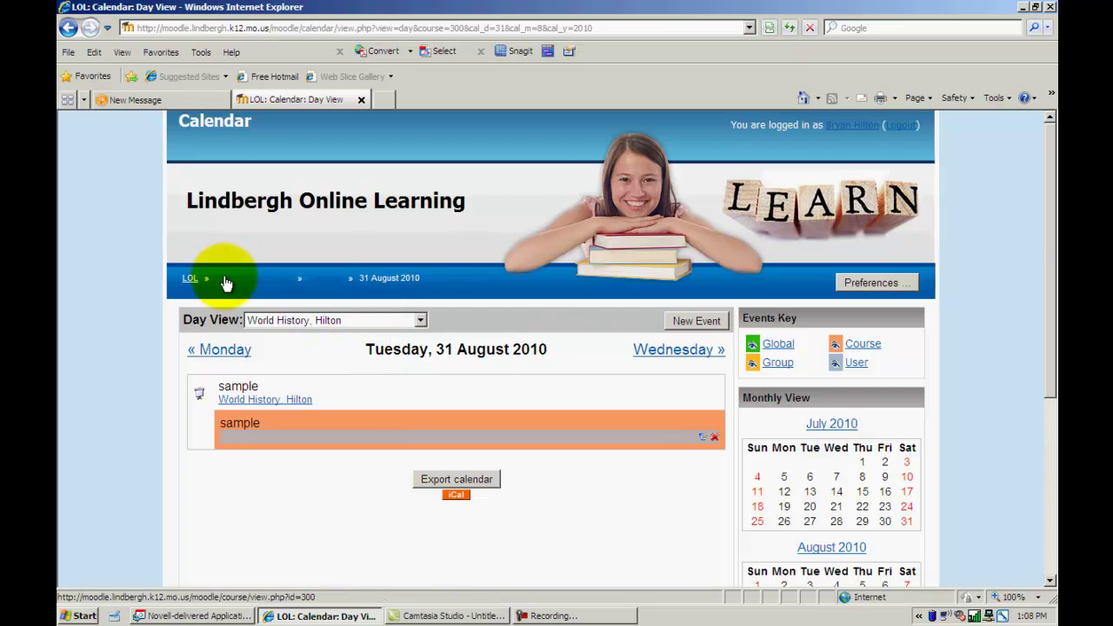
Step: Go back to World History and check day 31 is marked in the Calendar block
click(252, 283)
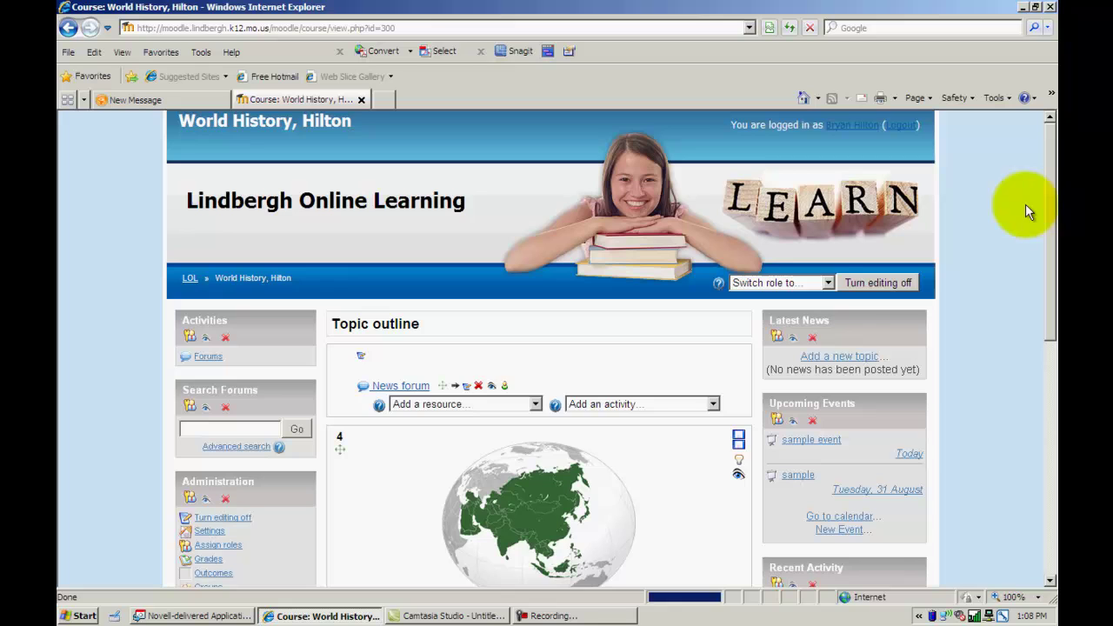
scroll(1044, 207, down, 5)
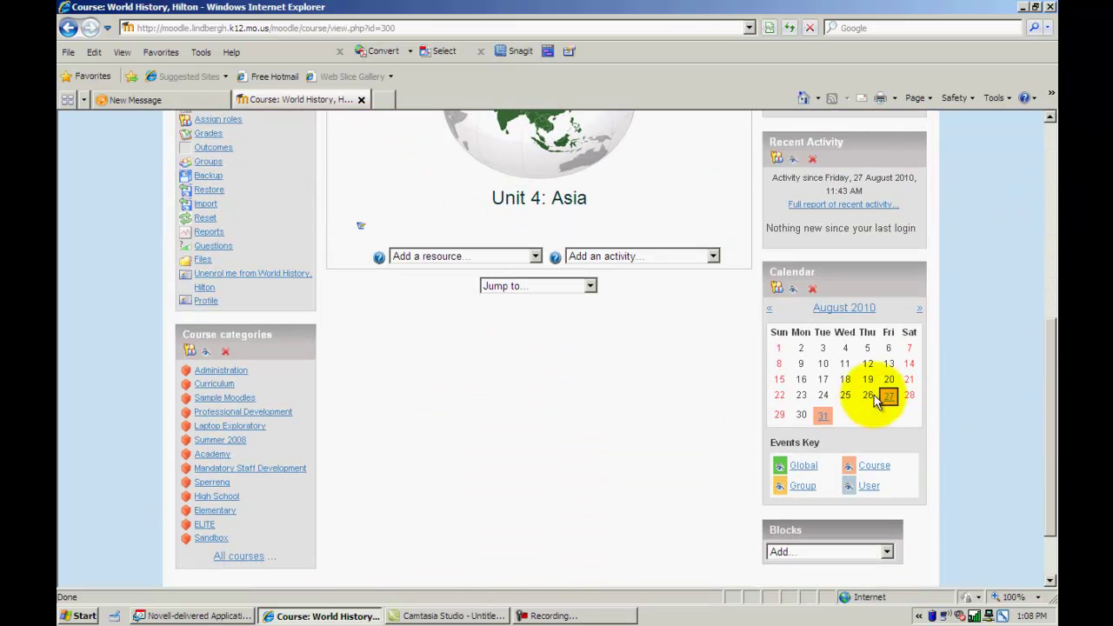
mouse_move(823, 419)
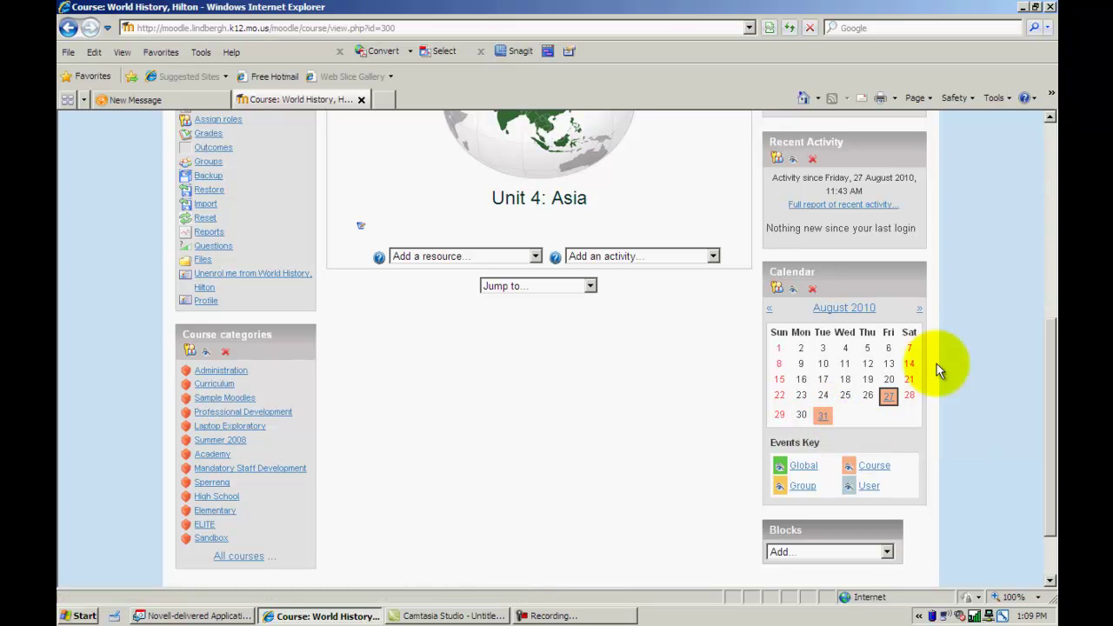
Step: Open and dismiss the block list twice without adding a block, then scroll to the top
click(886, 551)
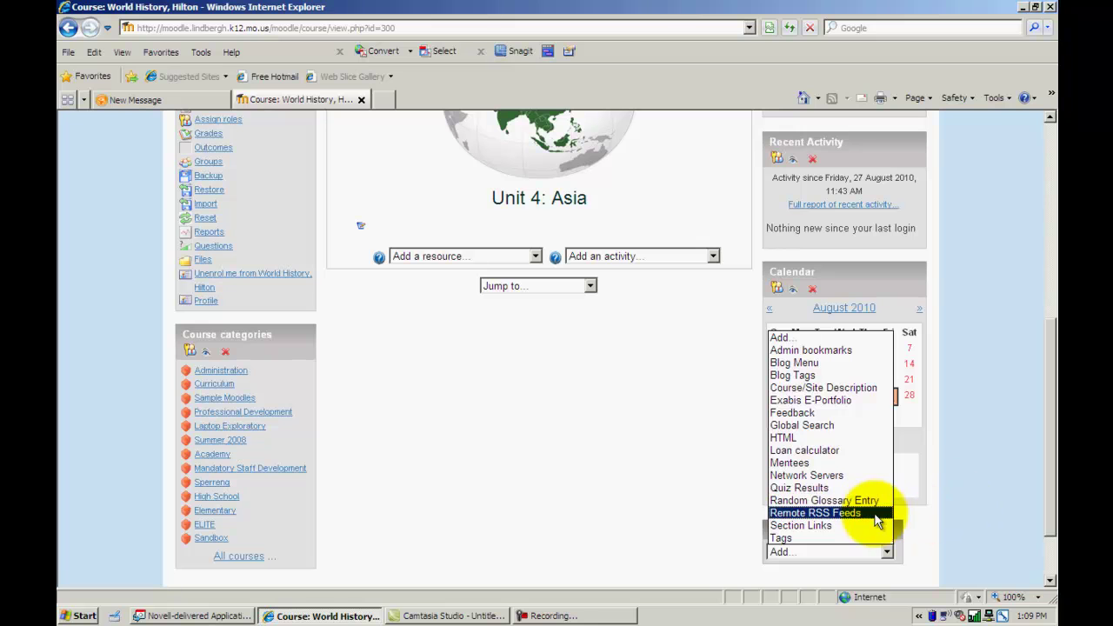
click(932, 519)
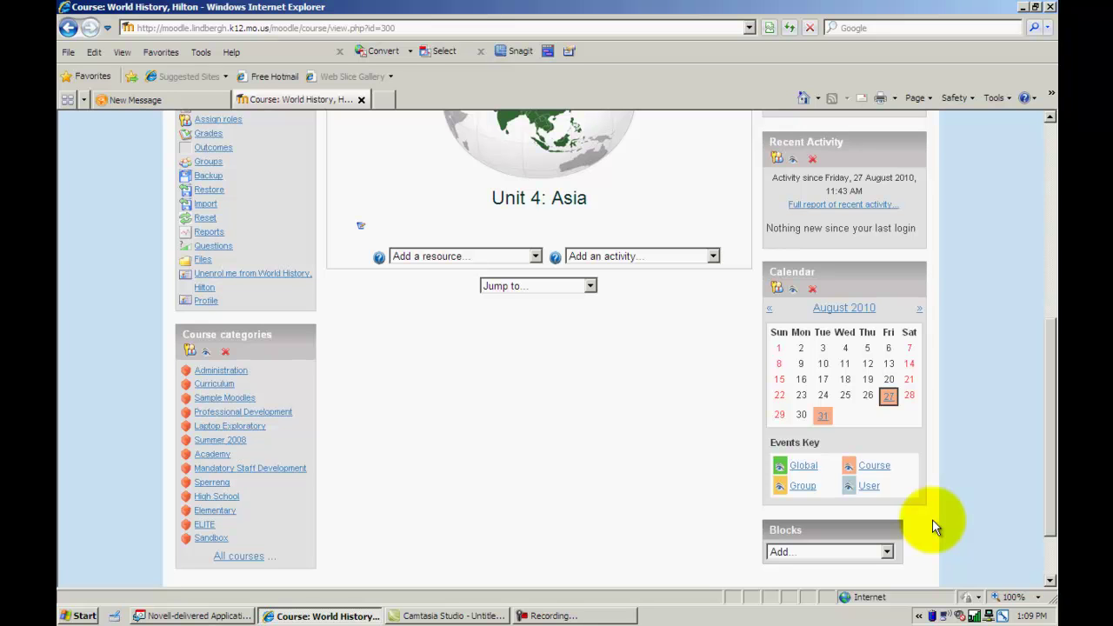
click(888, 552)
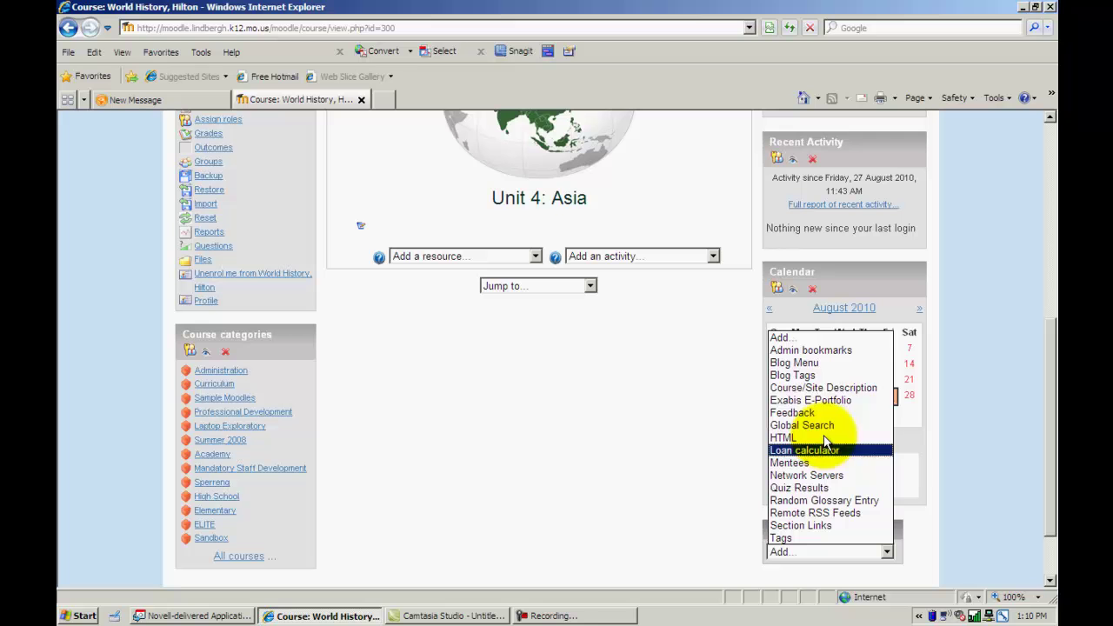
click(1034, 407)
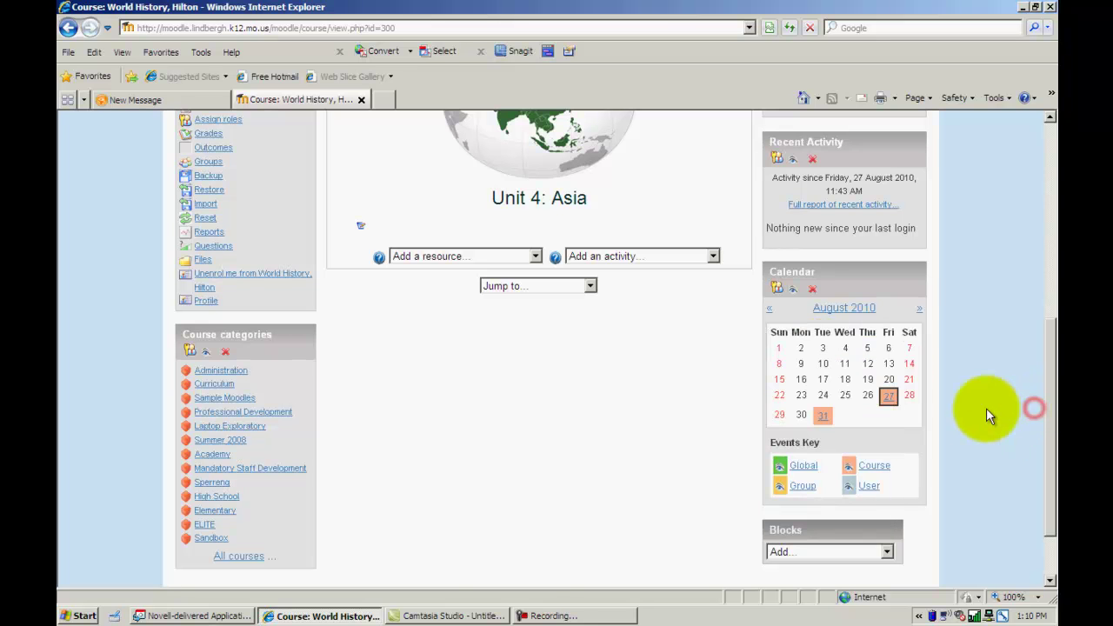
drag(1054, 424, 1052, 263)
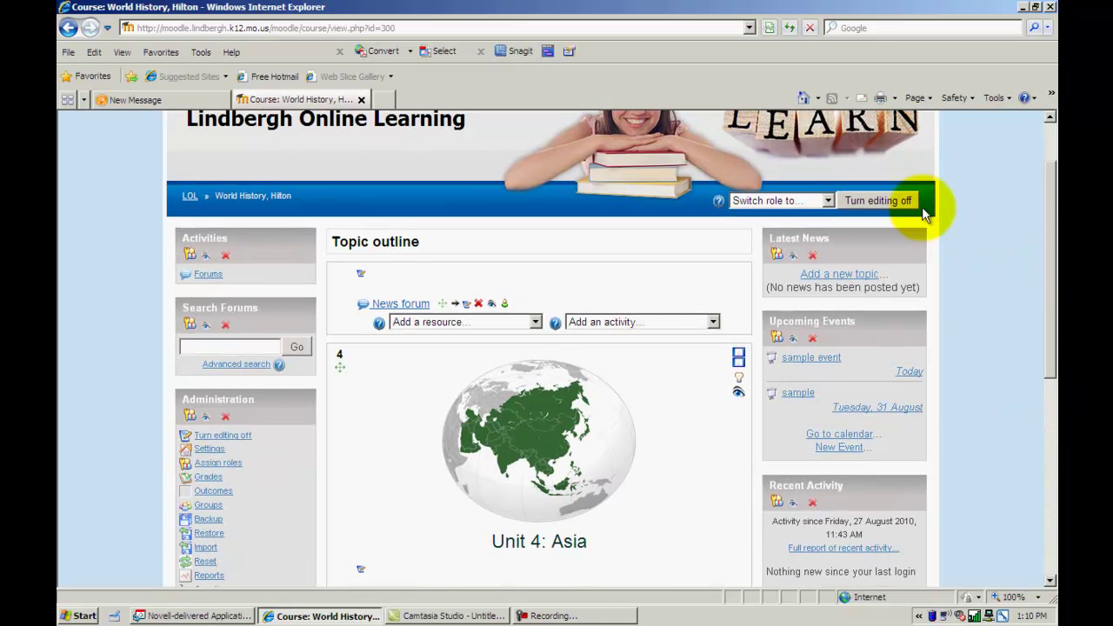